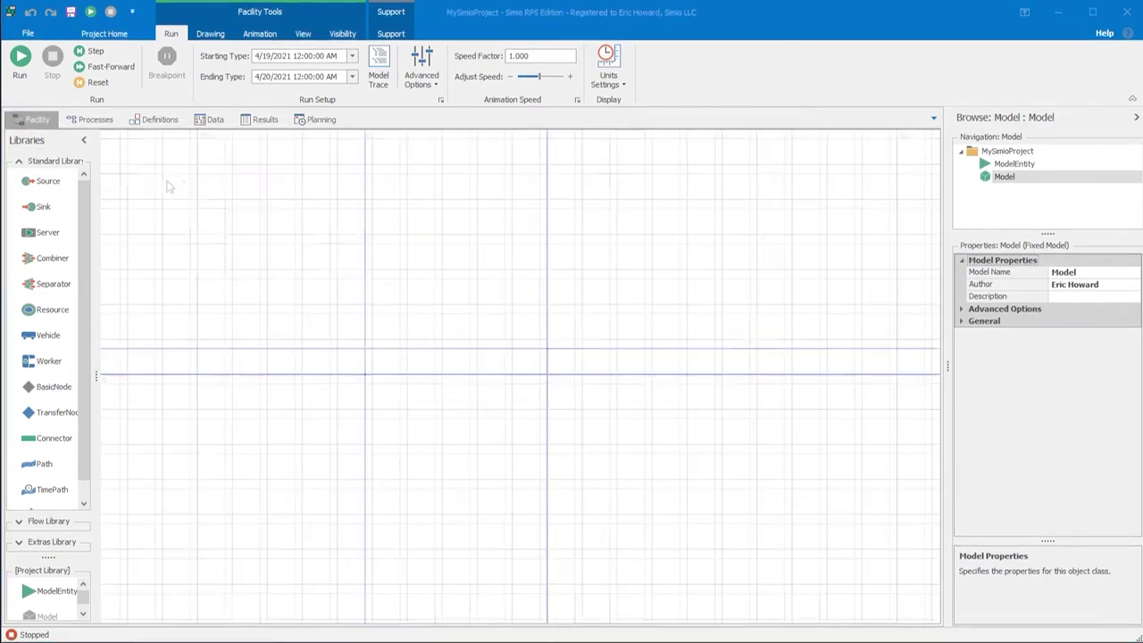
Step: Swap the Standard Library for the Extras Library in the Libraries panel to show its objects
left_click(63, 163)
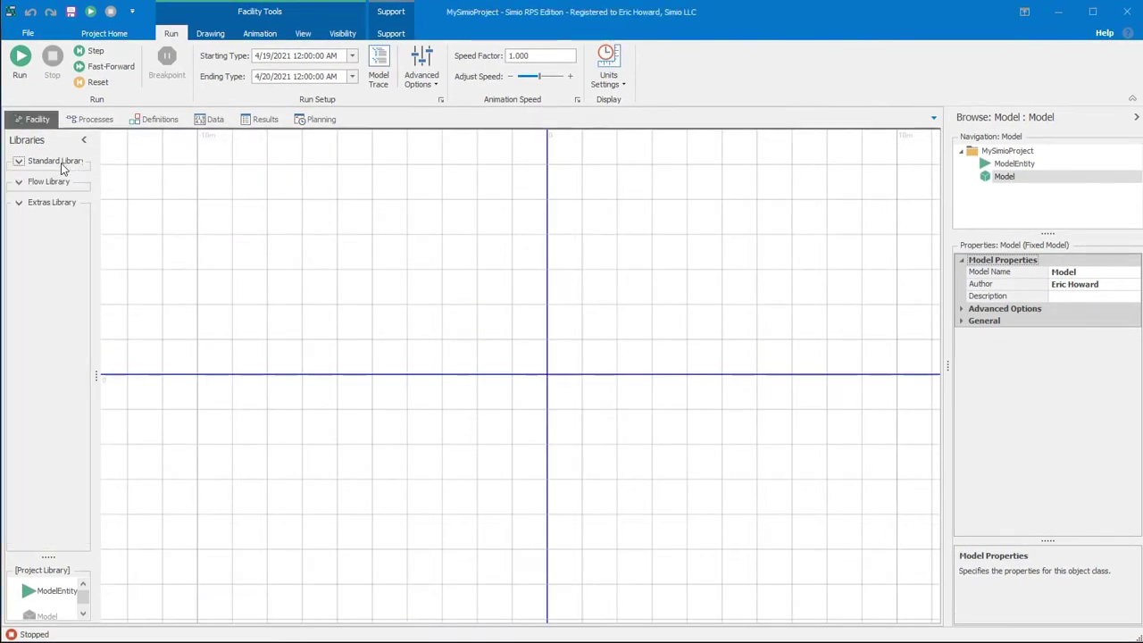
left_click(49, 203)
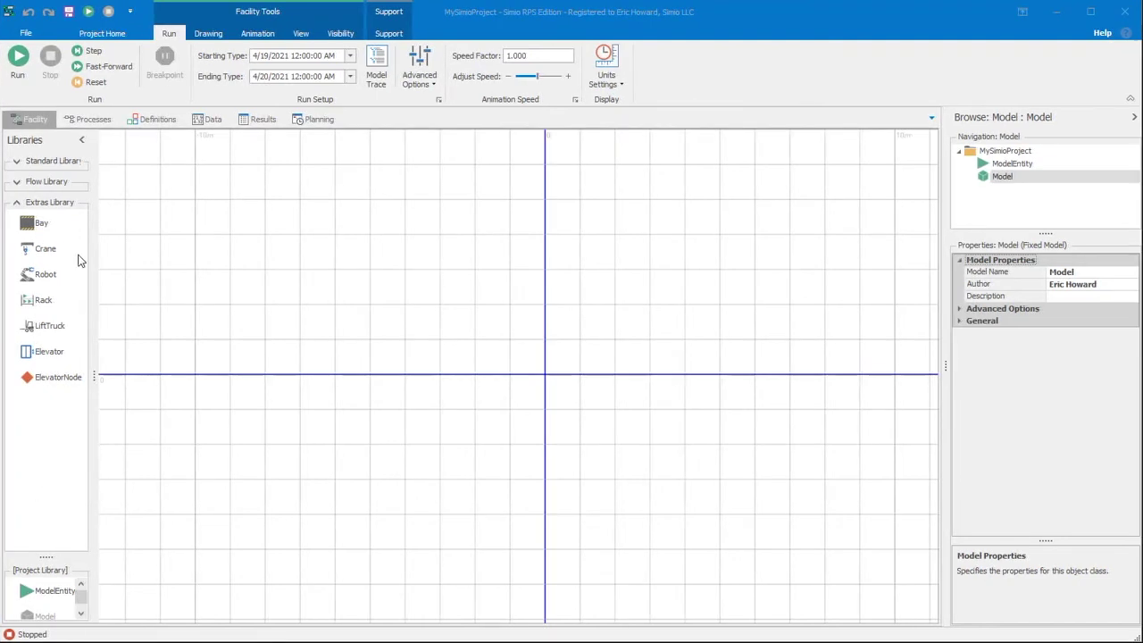
left_click(42, 225)
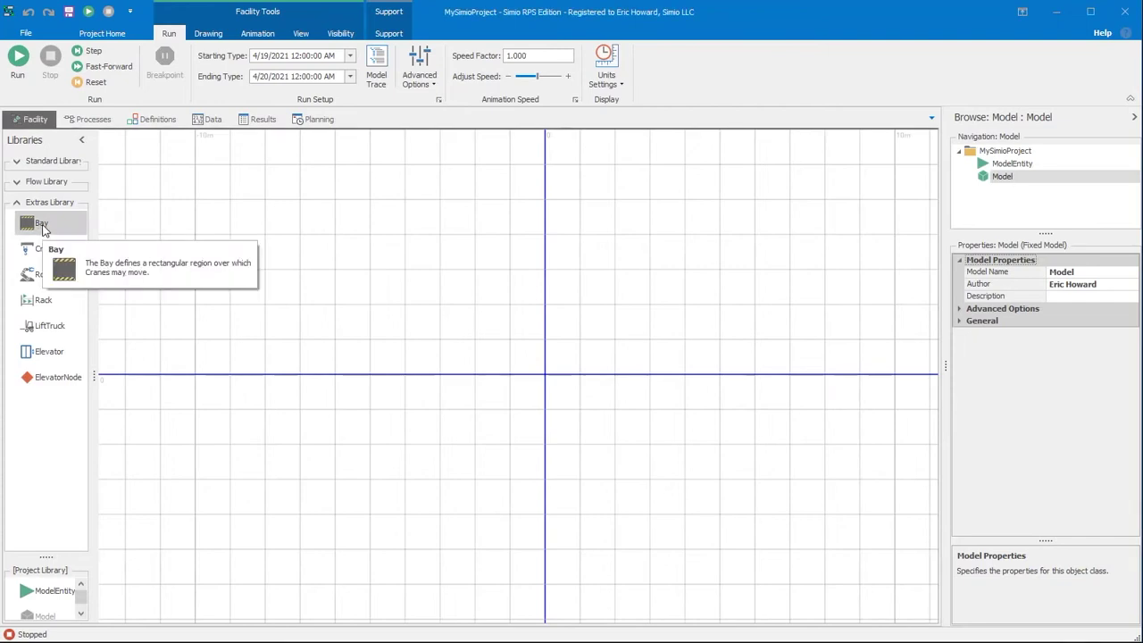
Step: Place Bay1 in the middle of the facility with Crane1 over it, and view them in 3D
left_click_drag(42, 225, 559, 385)
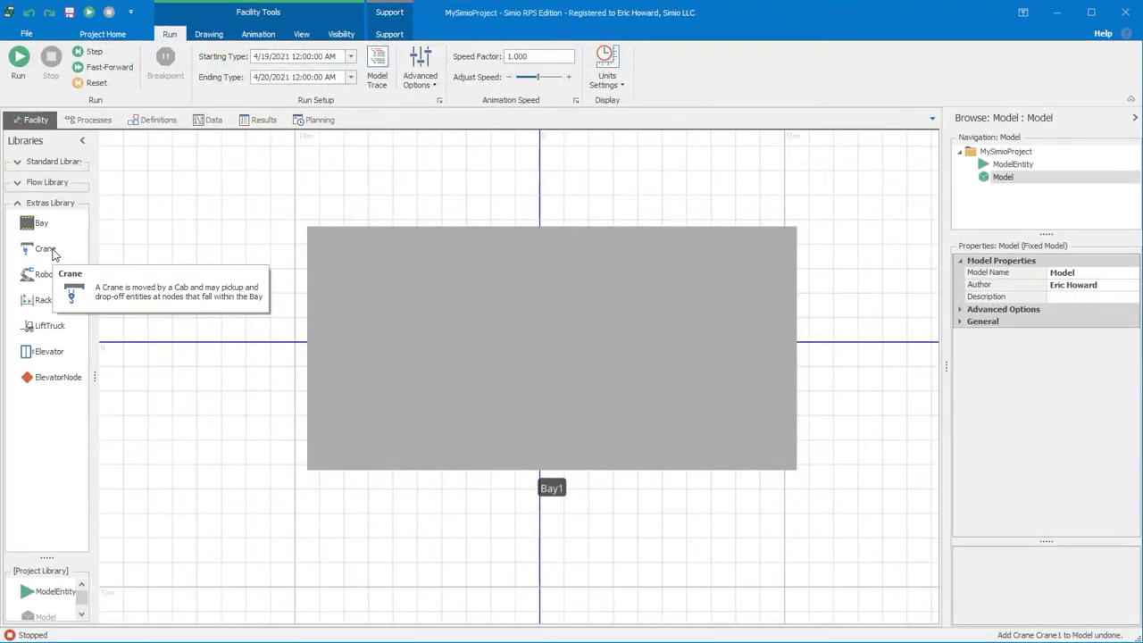
left_click_drag(53, 255, 340, 352)
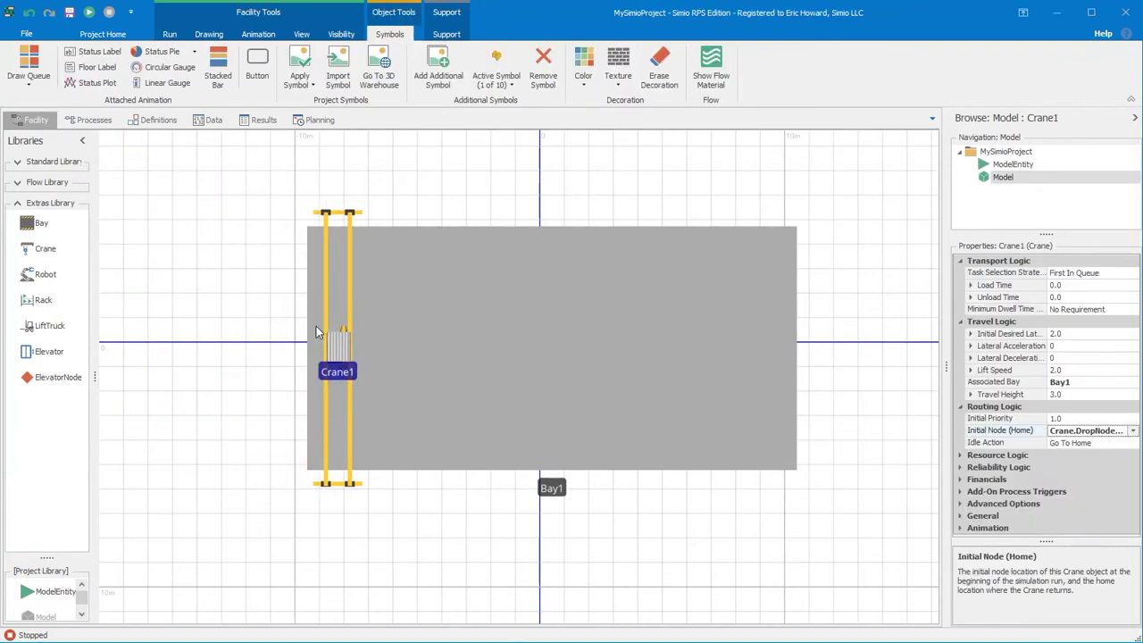
type("3")
left_click(317, 332)
key("3")
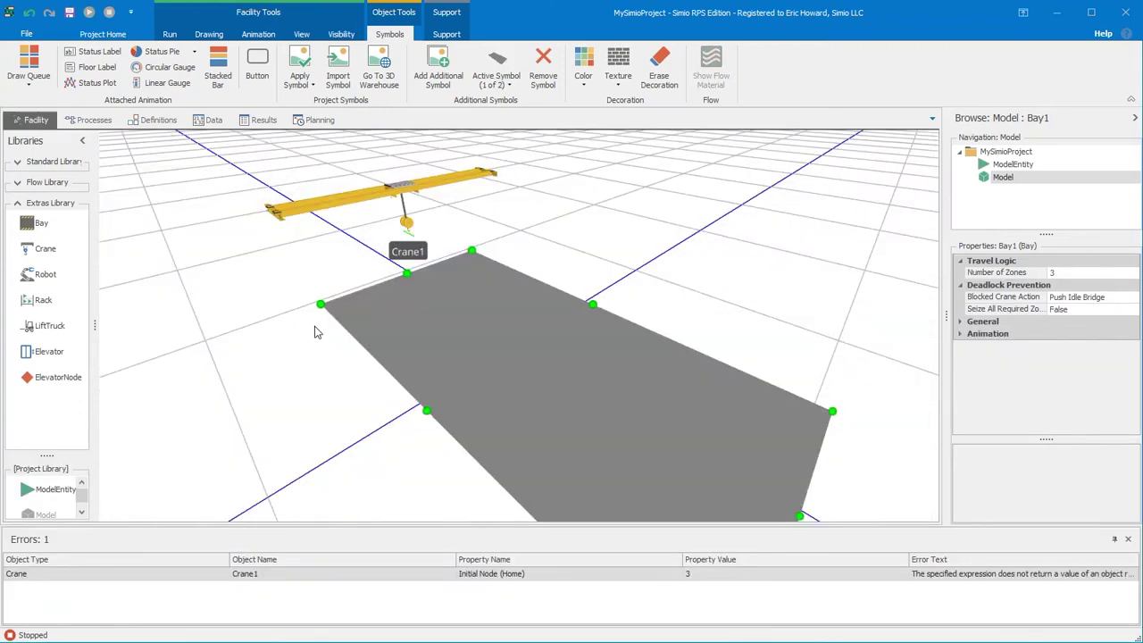
left_click(314, 332)
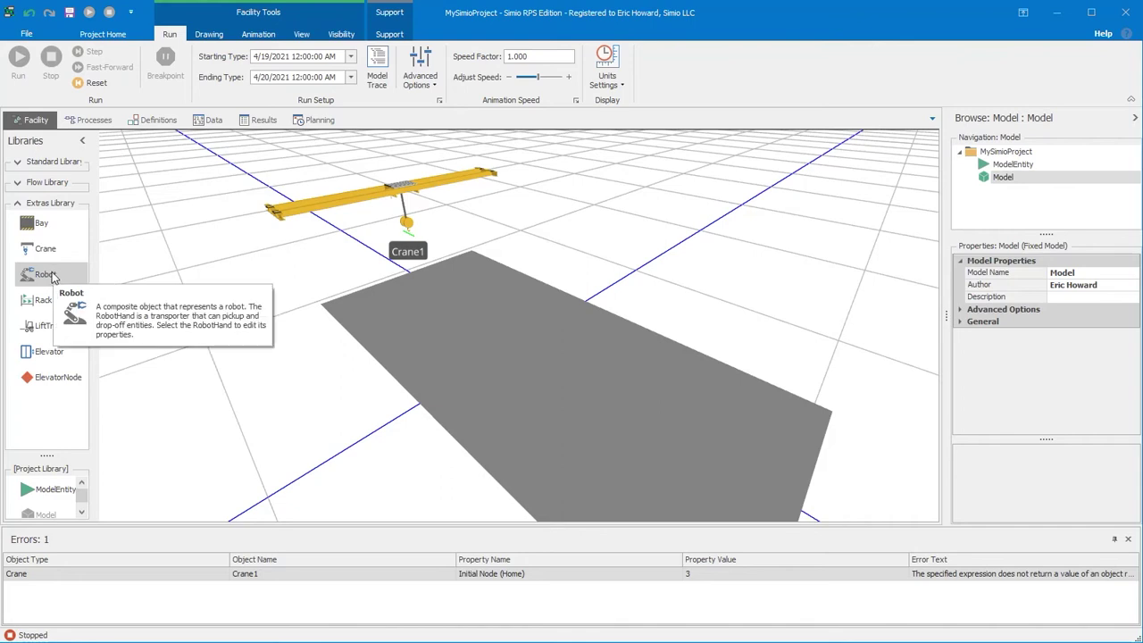
Step: Add Robot1 and Rack1 onto the bay floor, undoing an accidental duplicate robot
left_click_drag(50, 276, 461, 338)
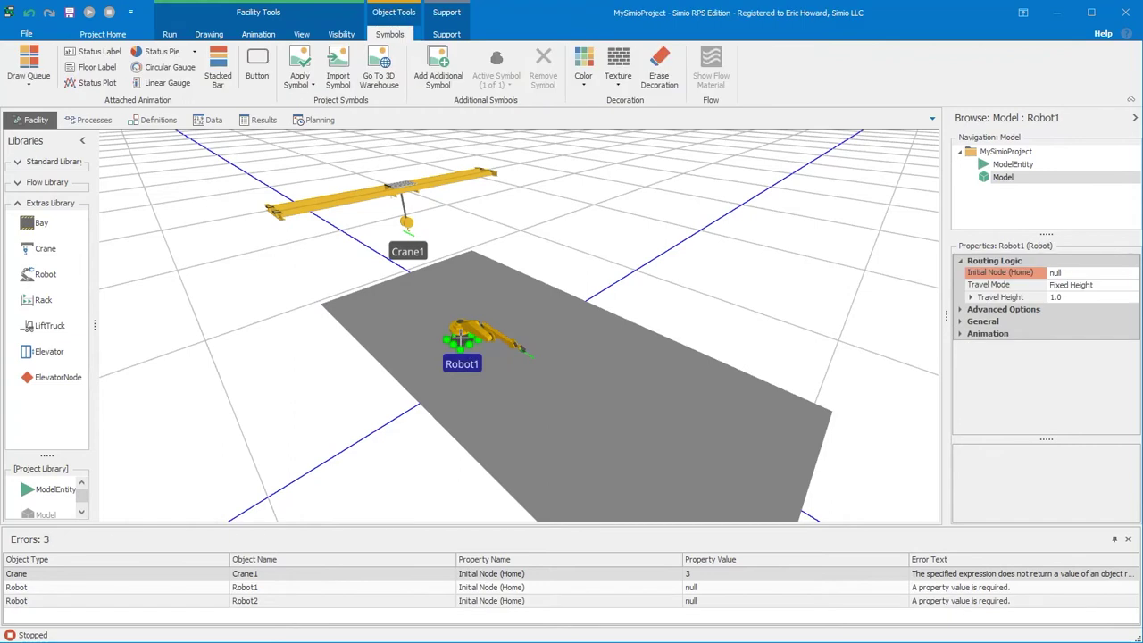
key("ctrl+z")
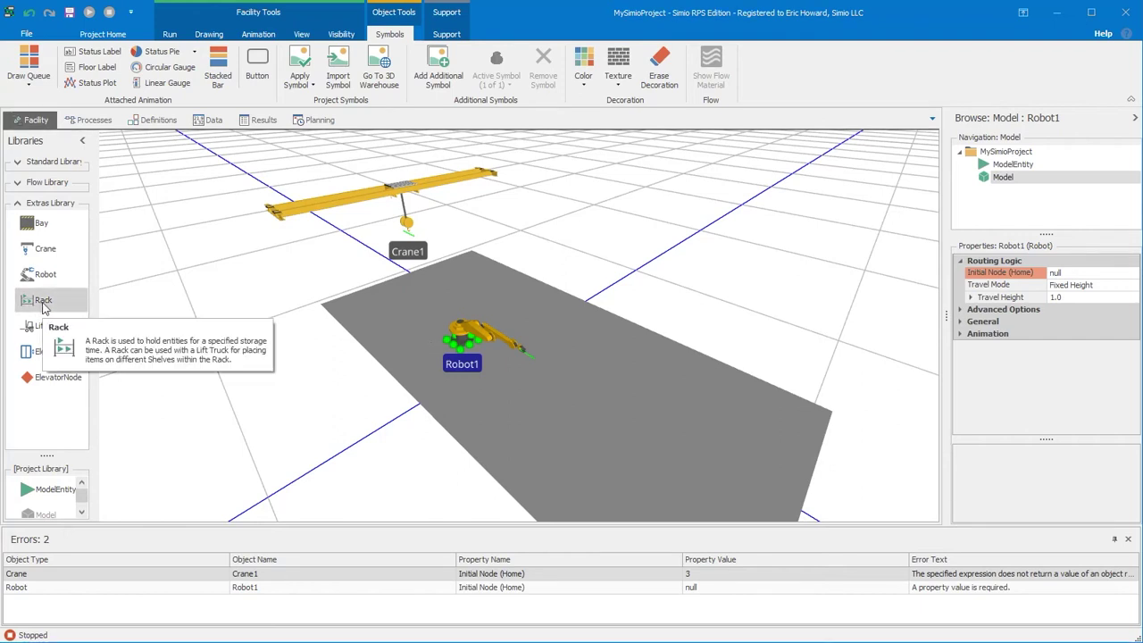
left_click_drag(43, 305, 713, 401)
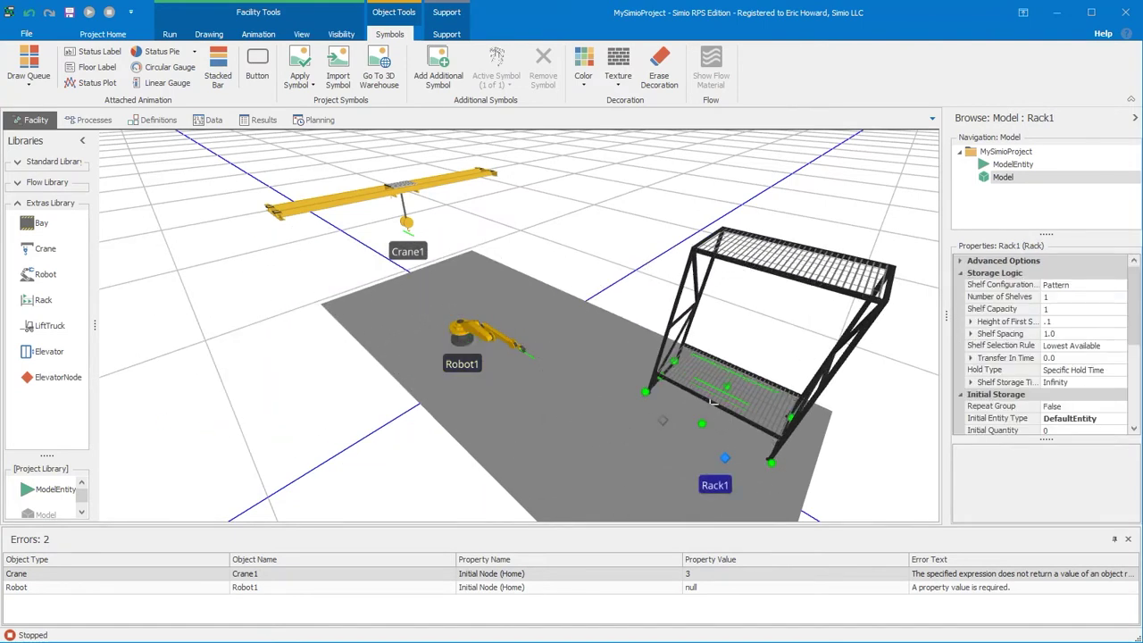
left_click_drag(713, 402, 714, 402)
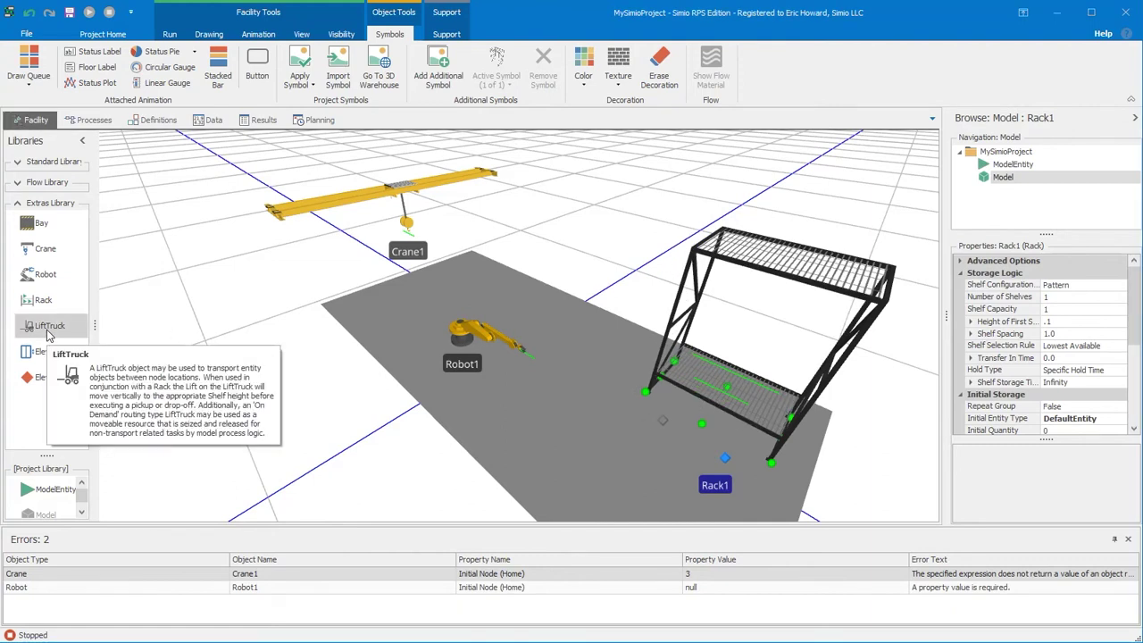
Step: Drop LiftTruck1 onto the bay floor in front of the rack
left_click_drag(47, 335, 558, 432)
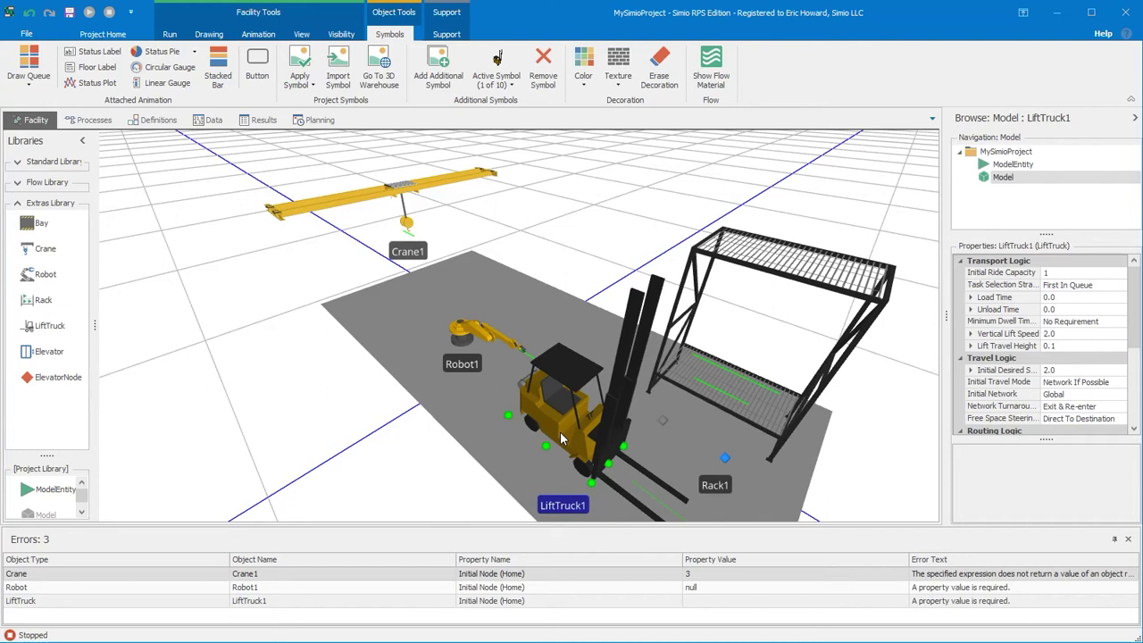
left_click(268, 391)
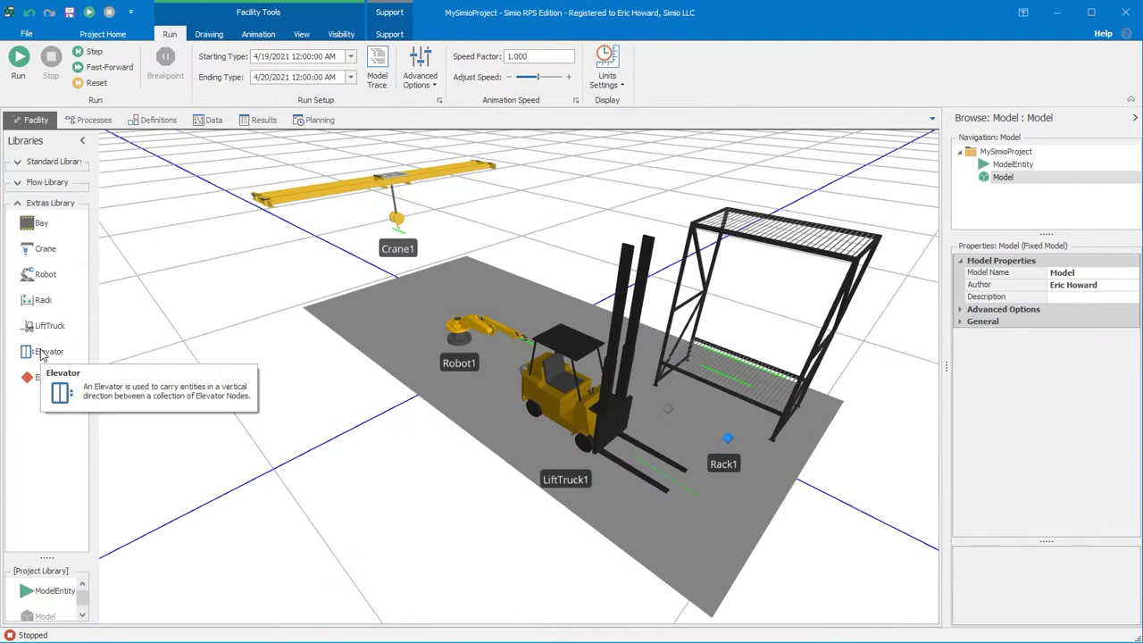
Step: Add Elevator1 beside the bay with node list Bridge.BayCraneList and home node Input@Rack1
left_click_drag(42, 355, 261, 443)
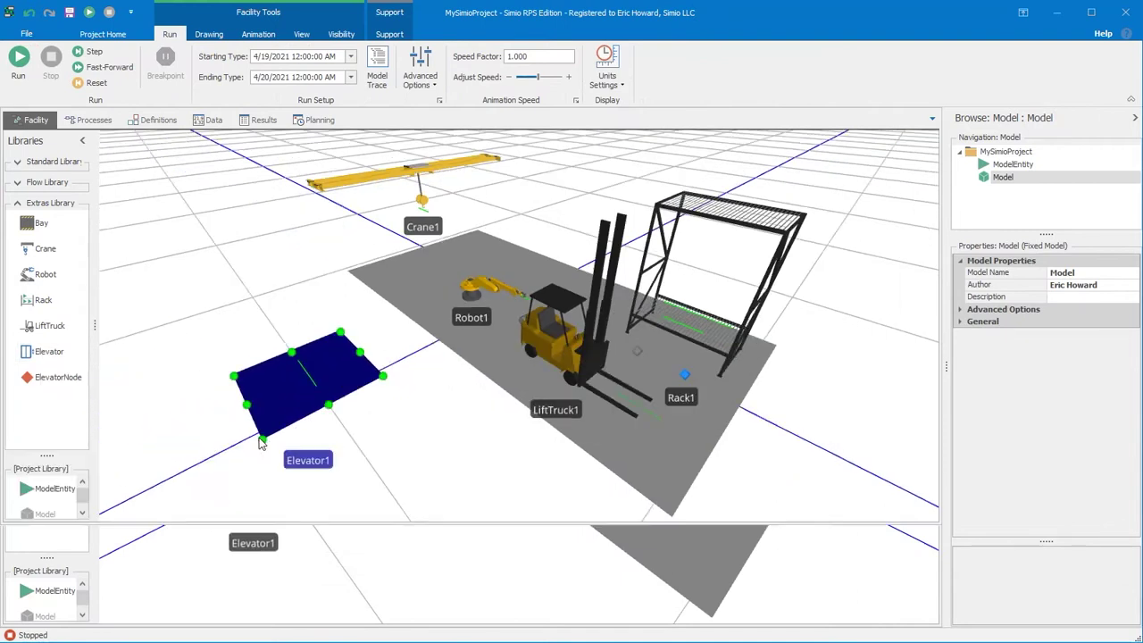
left_click(1076, 333)
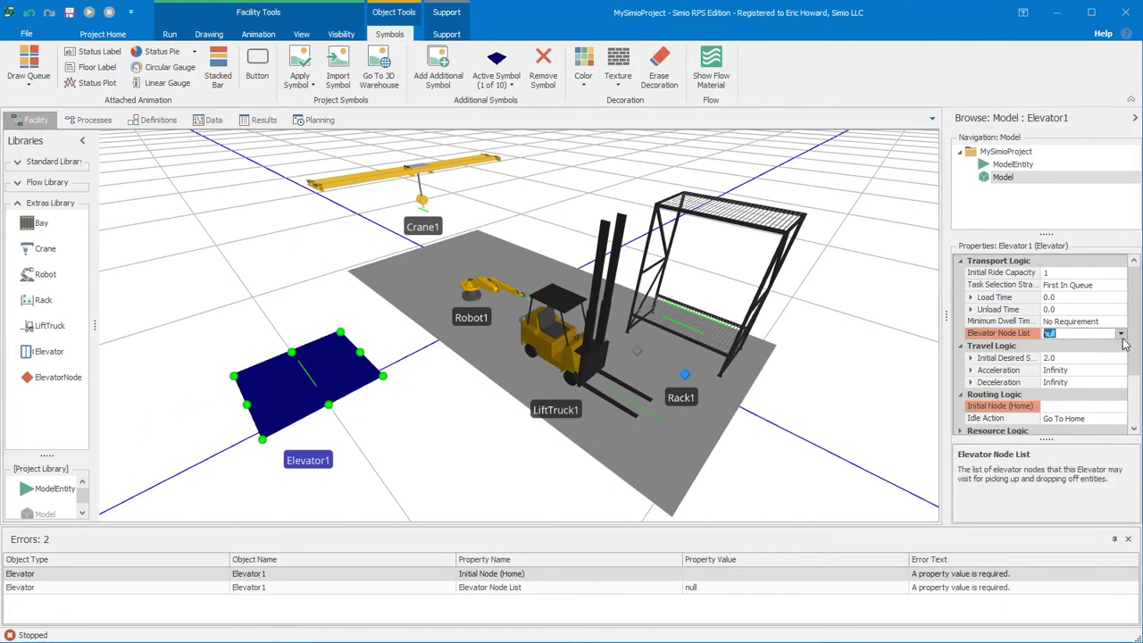
left_click(1121, 334)
left_click(1088, 370)
left_click(1064, 405)
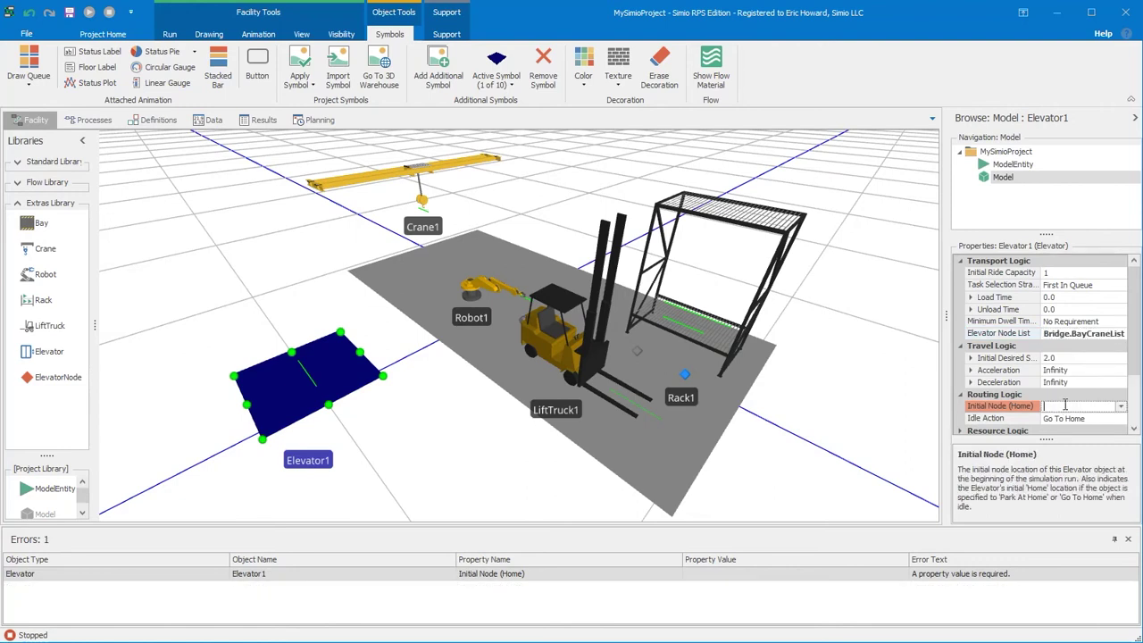
left_click(1121, 407)
left_click(1100, 446)
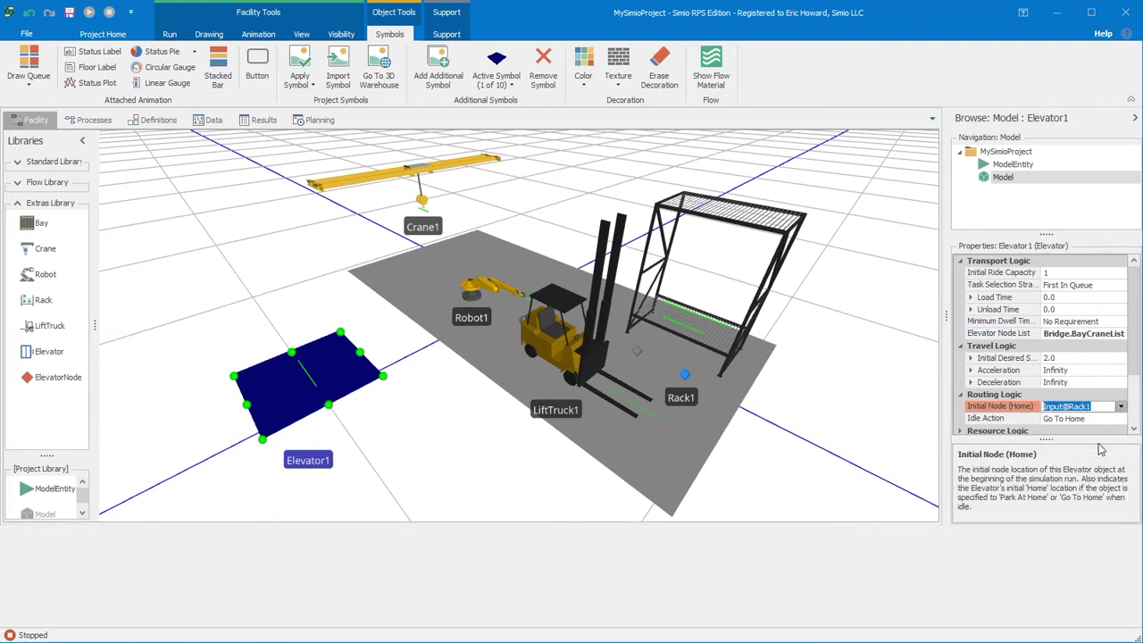
left_click(265, 421)
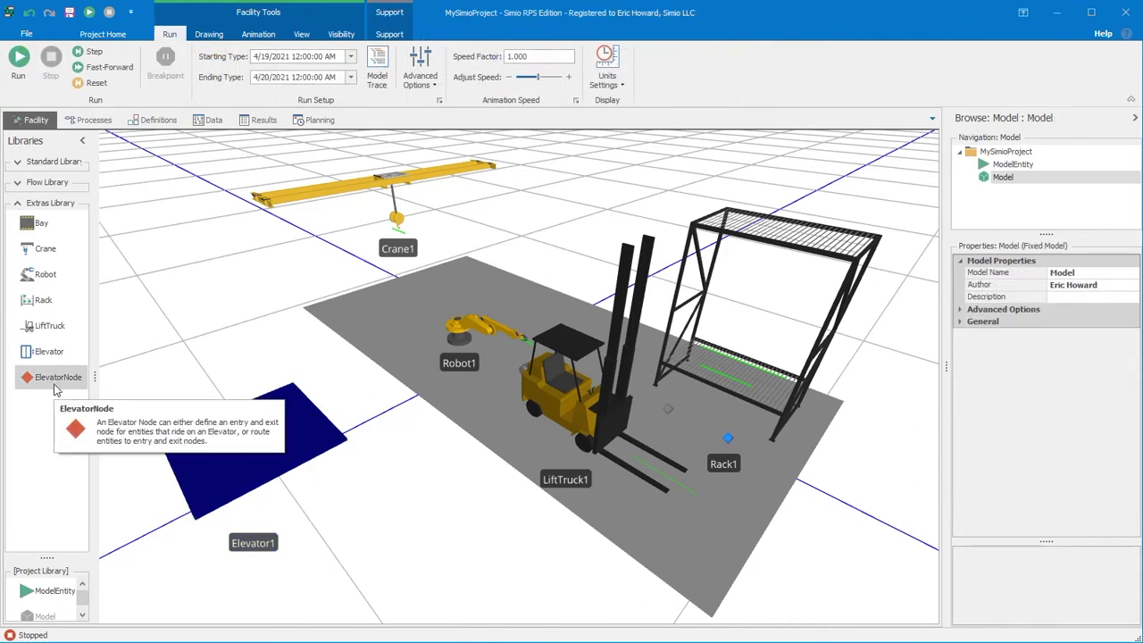
Step: Add ElevatorNode1 associated with Elevator1, using ElevatorNode1 as its dropoff node
left_click_drag(57, 389, 201, 375)
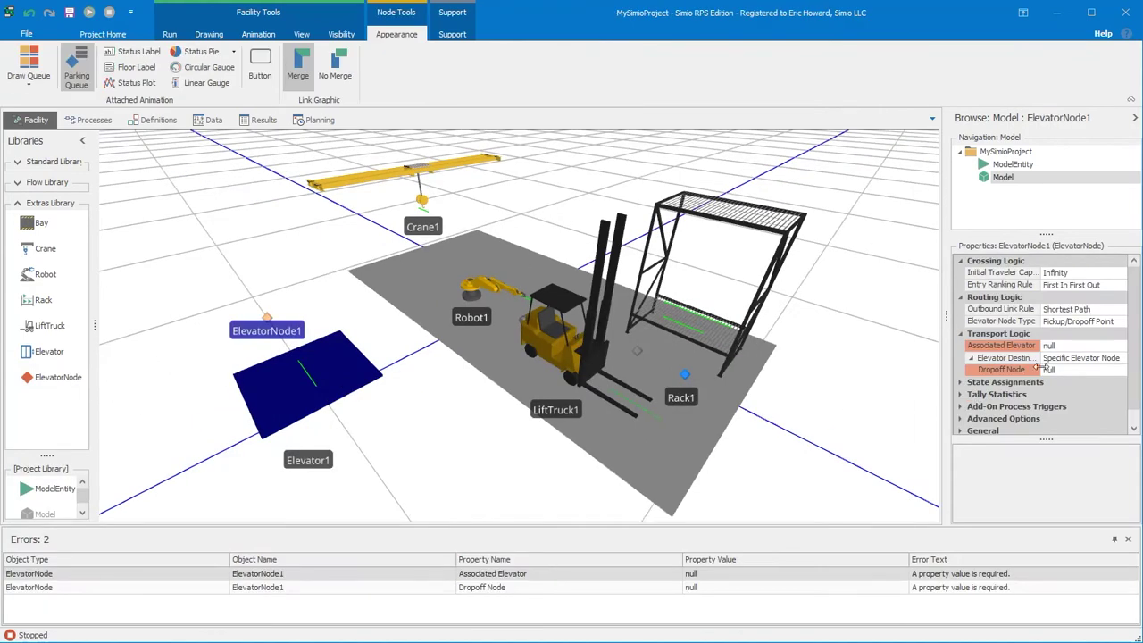
left_click(1114, 346)
left_click(1120, 347)
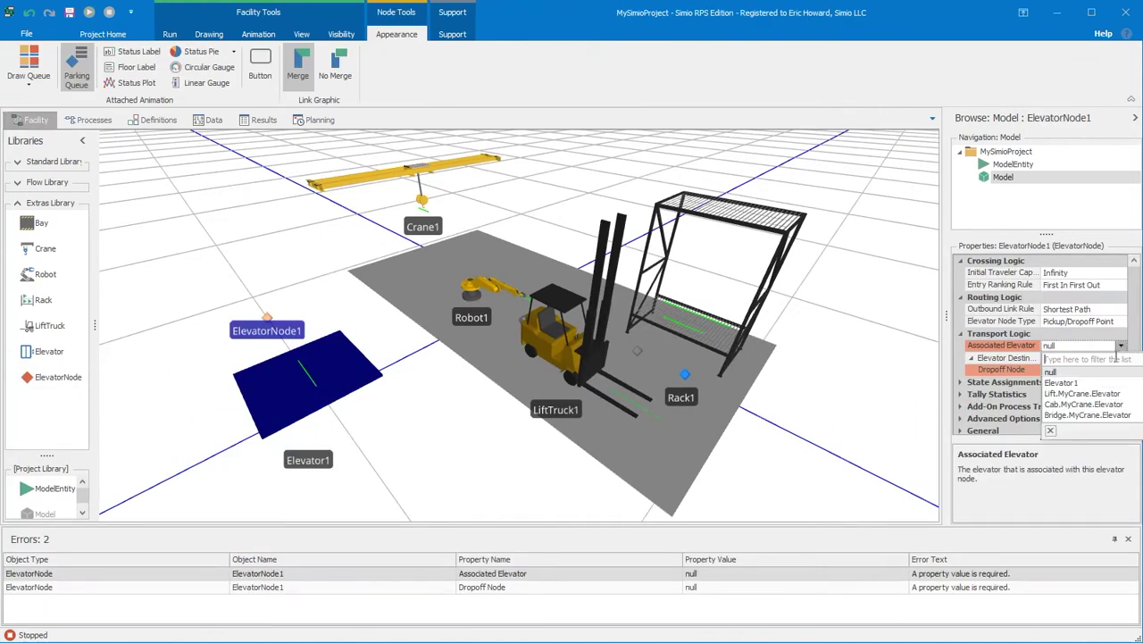
left_click(1101, 386)
left_click(1122, 372)
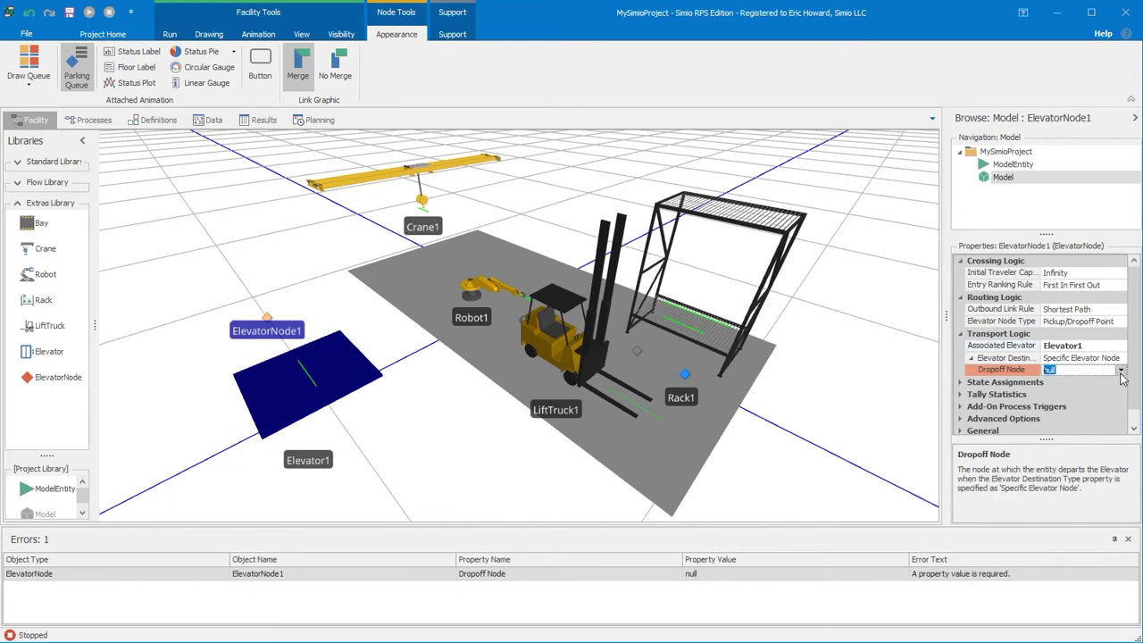
left_click(1121, 370)
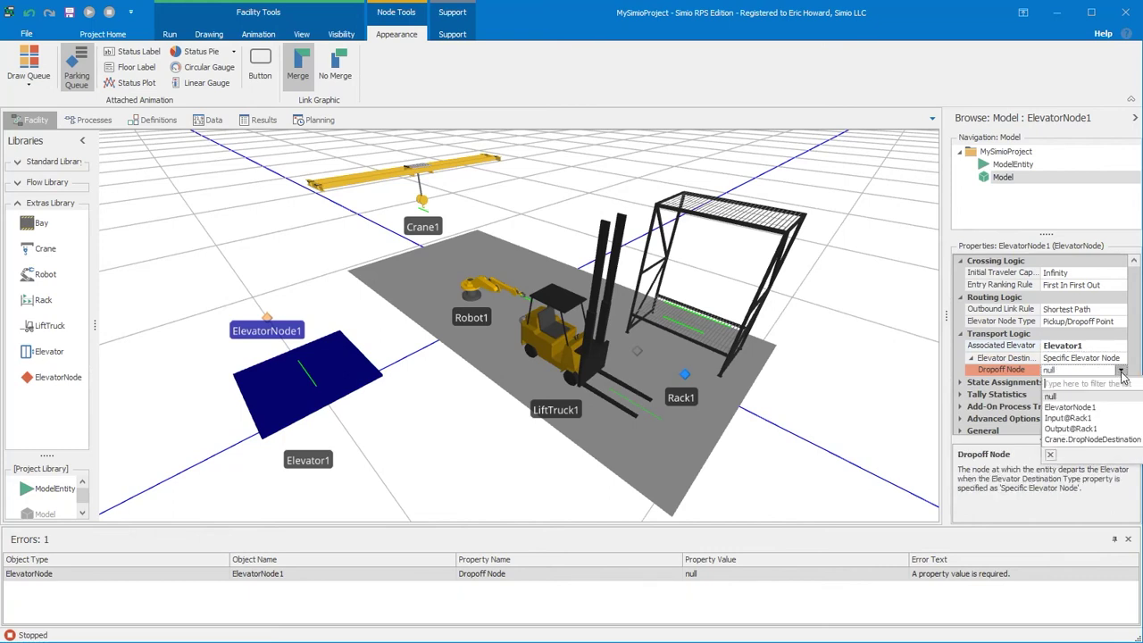
left_click(1087, 407)
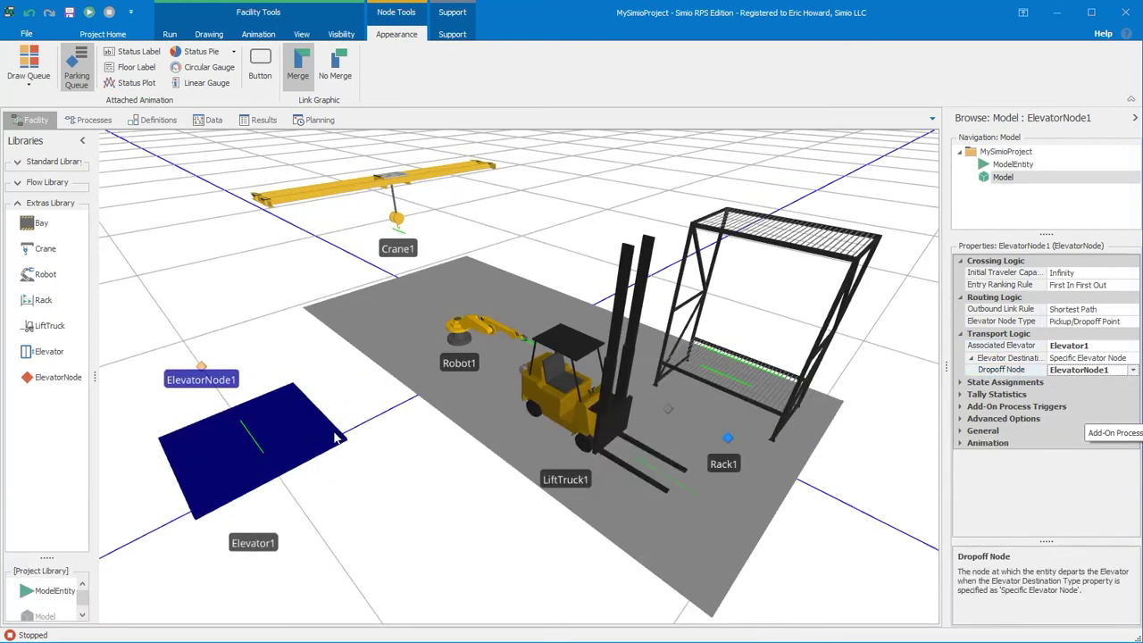
left_click(247, 337)
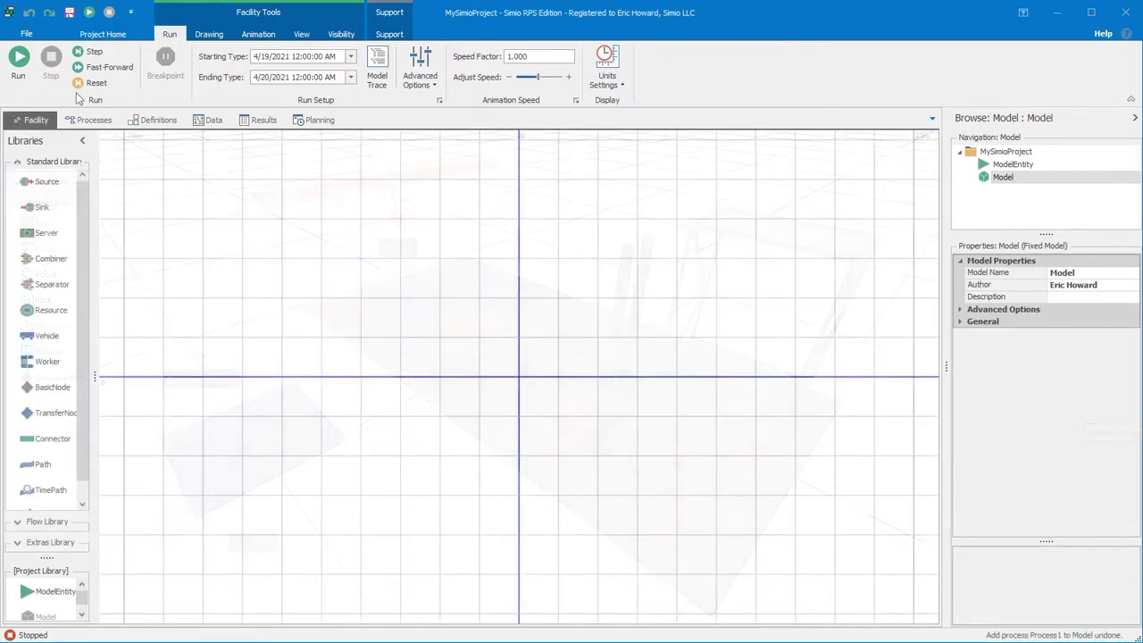
Step: Create a new process containing a Seize step with one resource seize entry and its advanced options
left_click(75, 120)
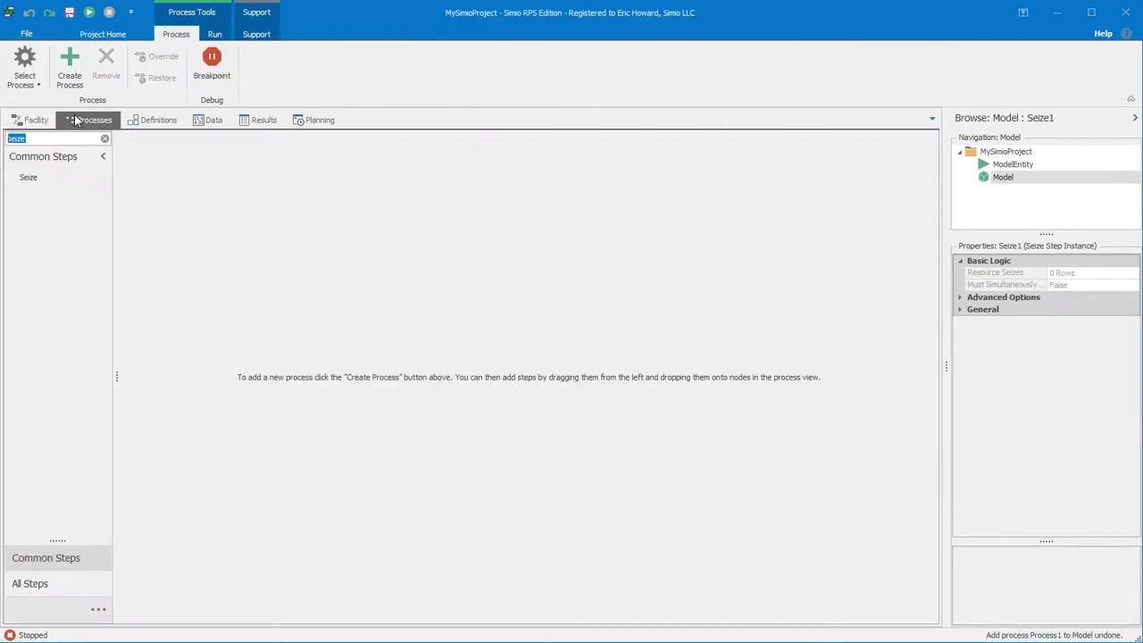
left_click(70, 64)
left_click_drag(27, 180, 228, 236)
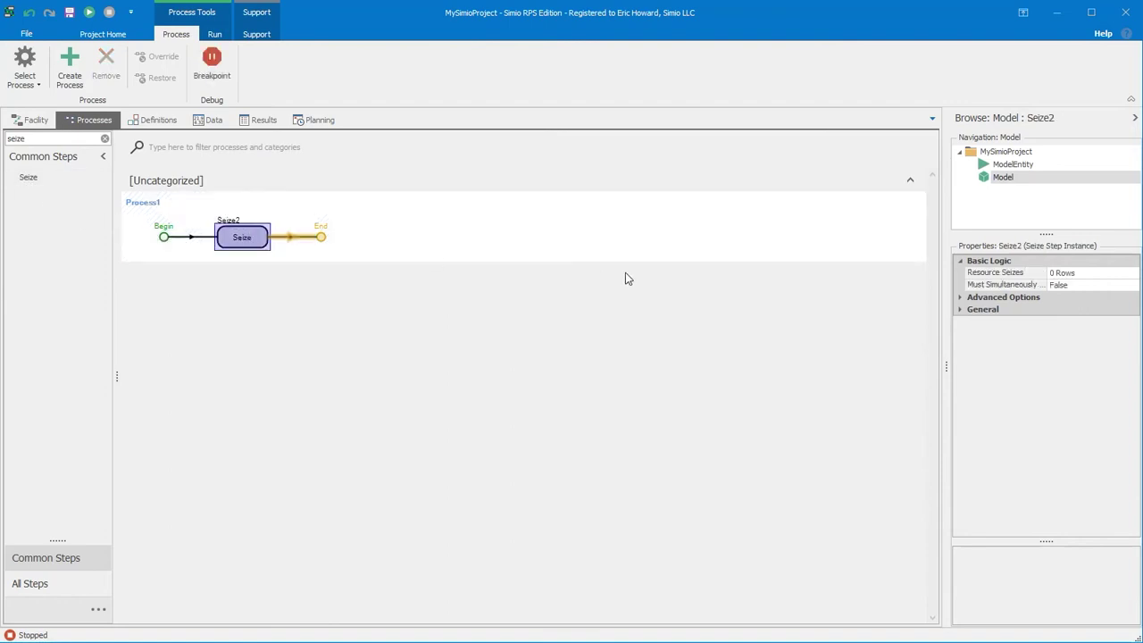
left_click(1081, 275)
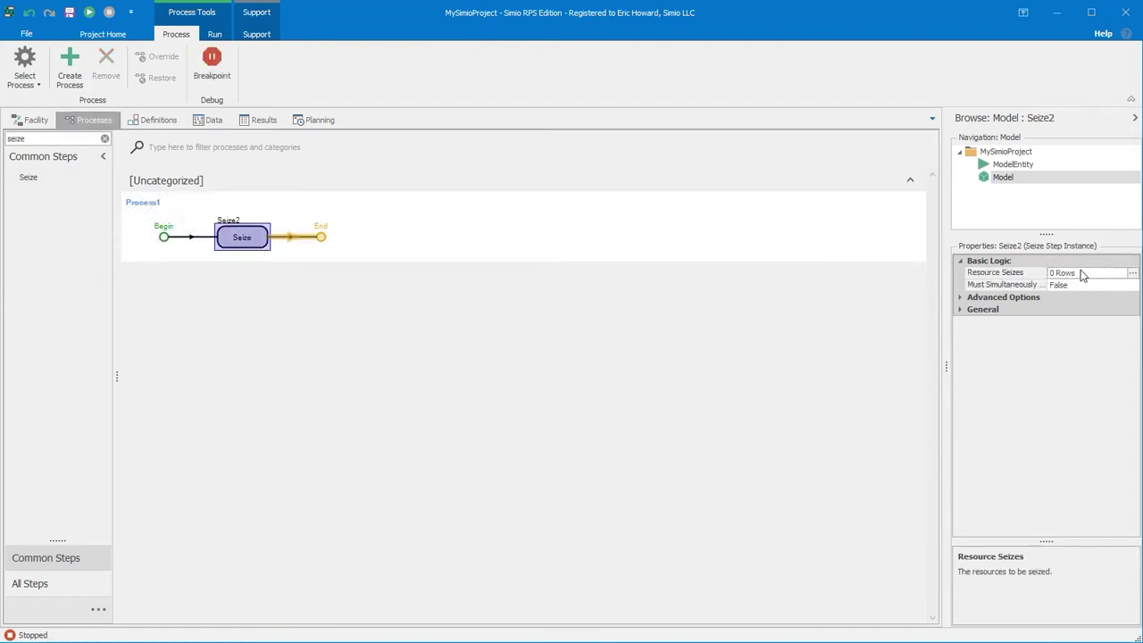
left_click(1131, 272)
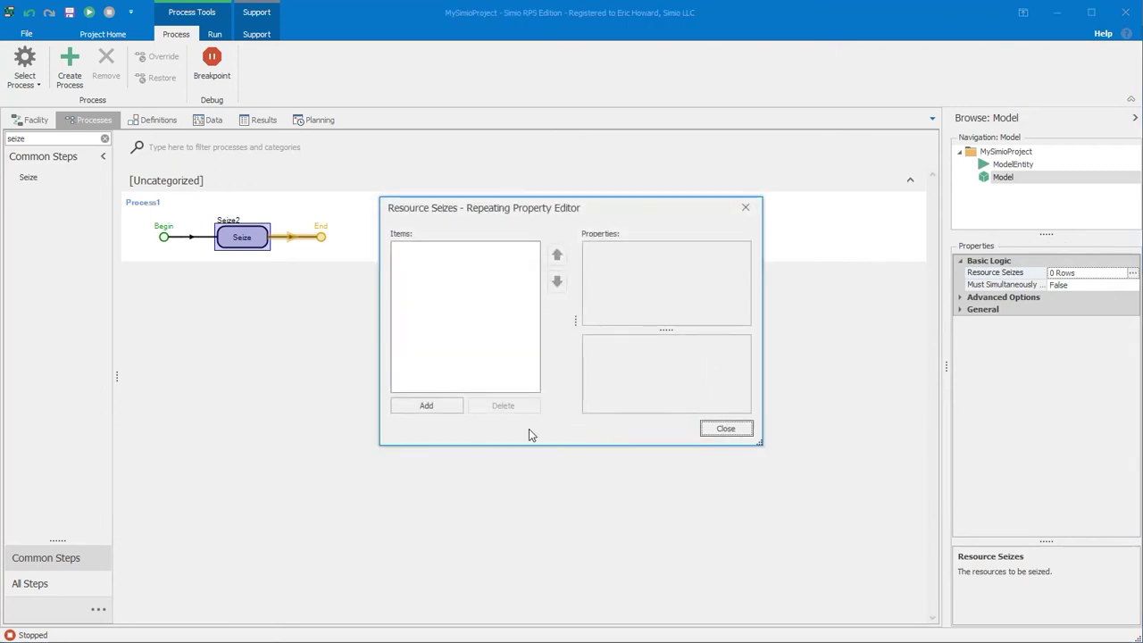
left_click(431, 407)
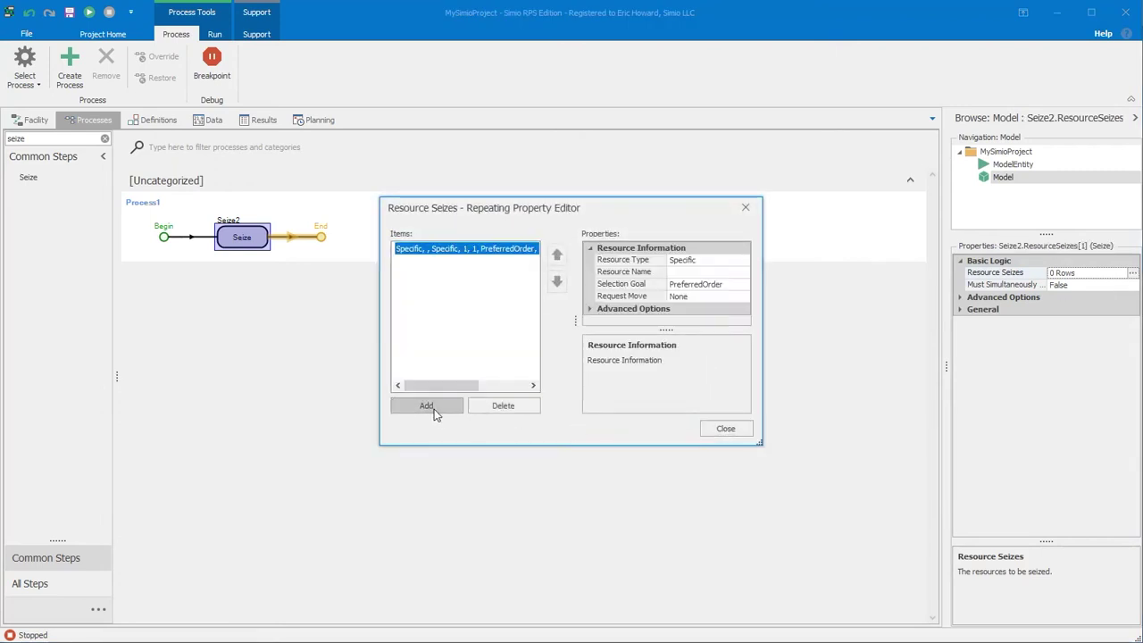
left_click(589, 309)
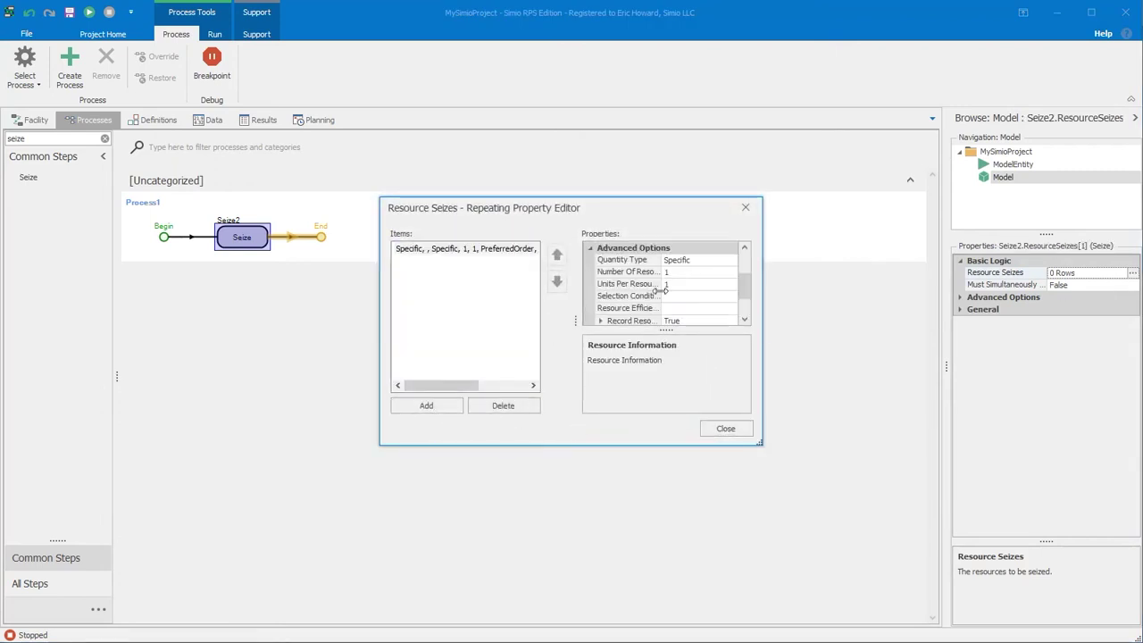
left_click(689, 284)
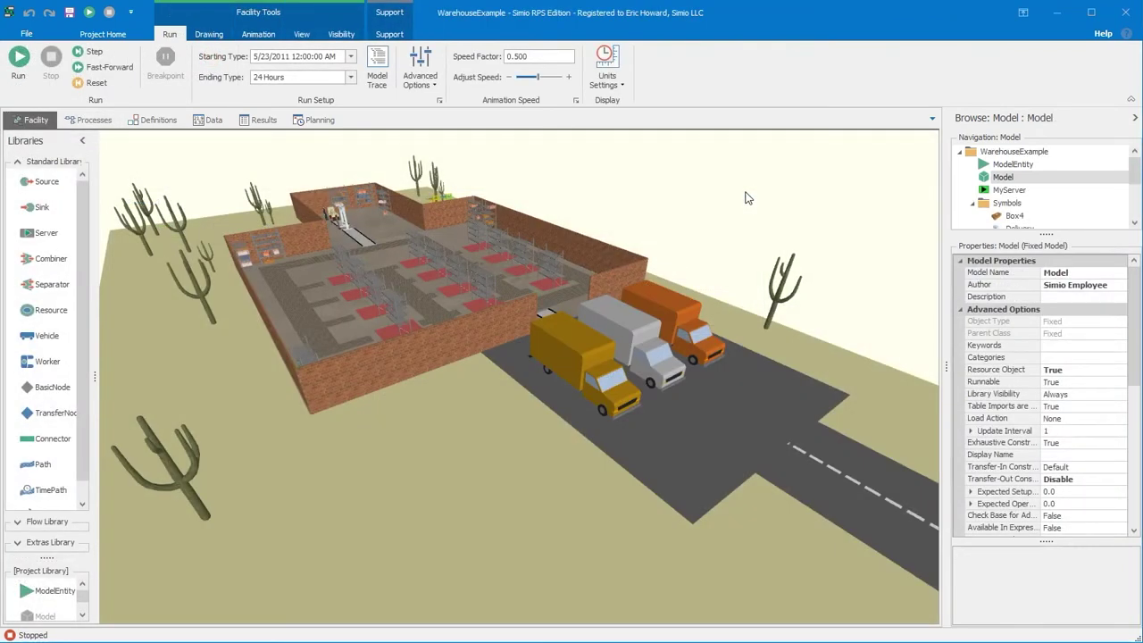
Step: Show the Visibility ribbon's layer settings, then open the model's data tables
left_click(340, 36)
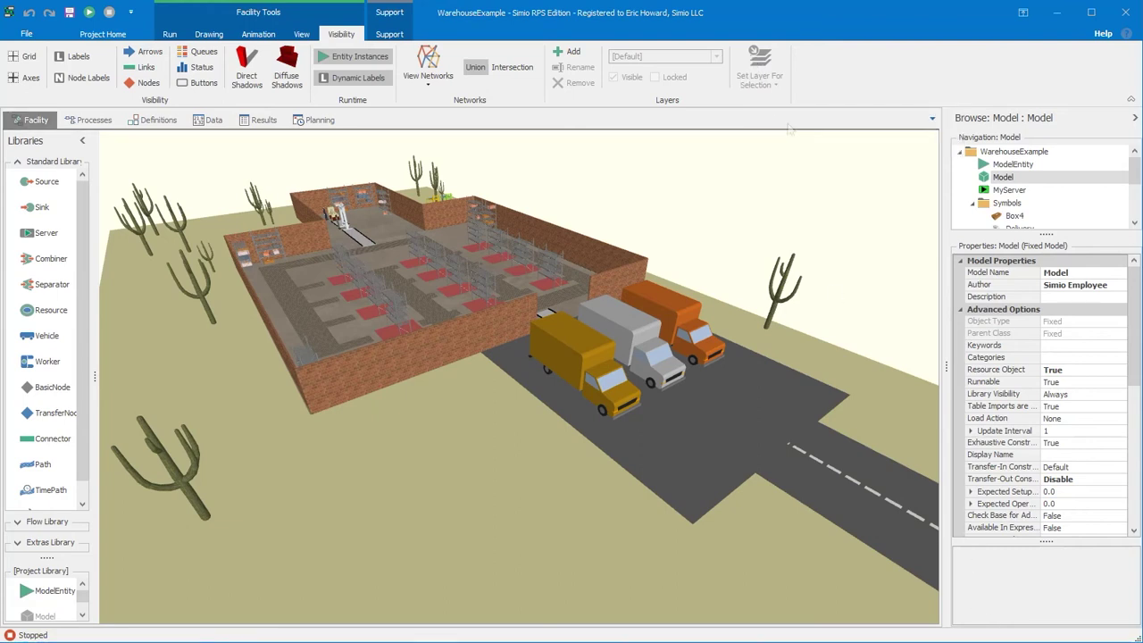
left_click(213, 122)
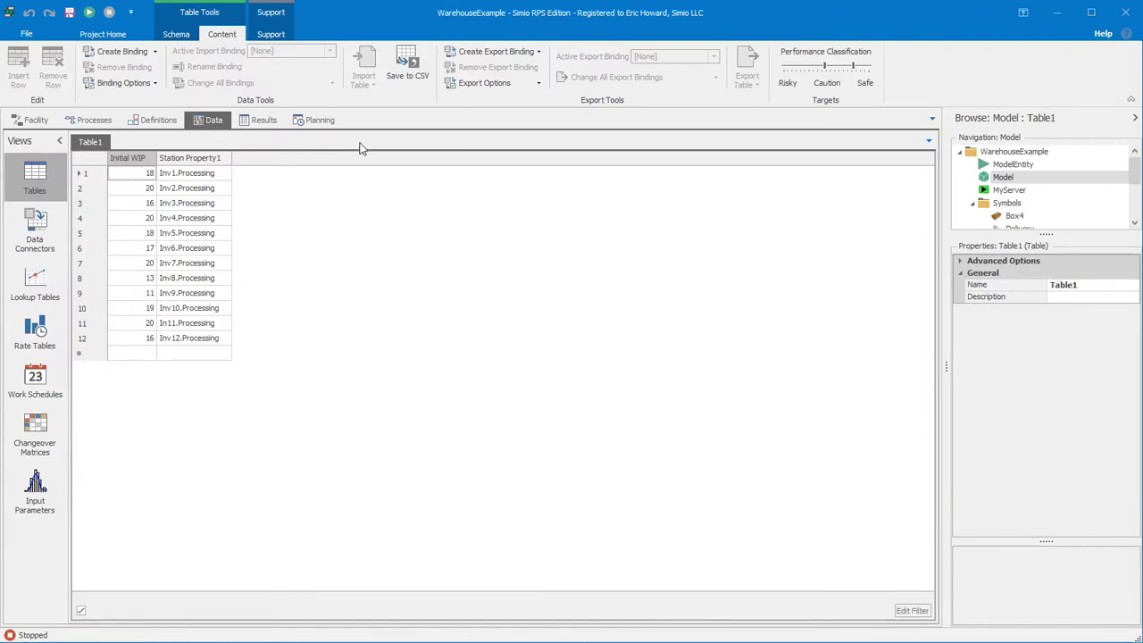
Step: Open the Export Options dropdown for Table1
left_click(506, 83)
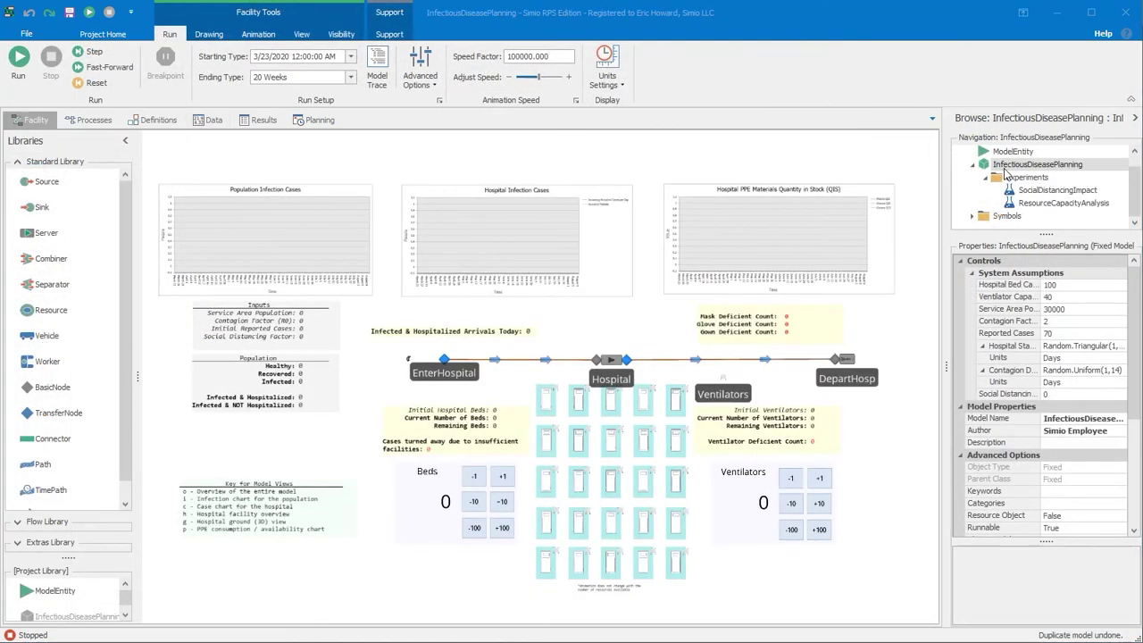
Step: Duplicate the InfectiousDiseasePlanning model from its navigation-tree context menu
right_click(1010, 169)
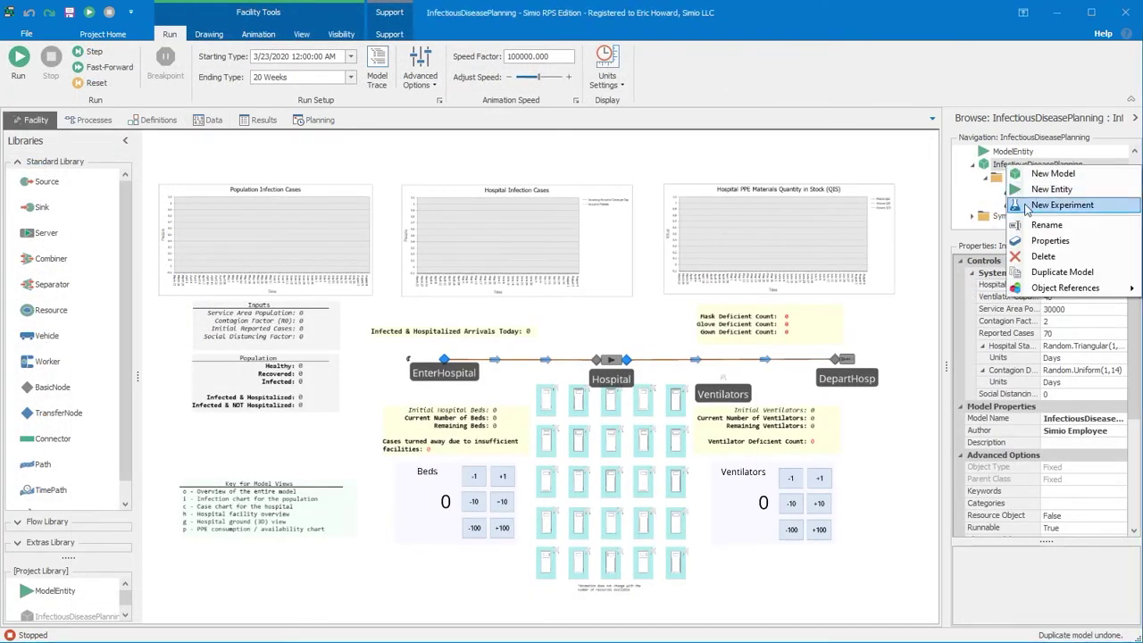
left_click(1028, 281)
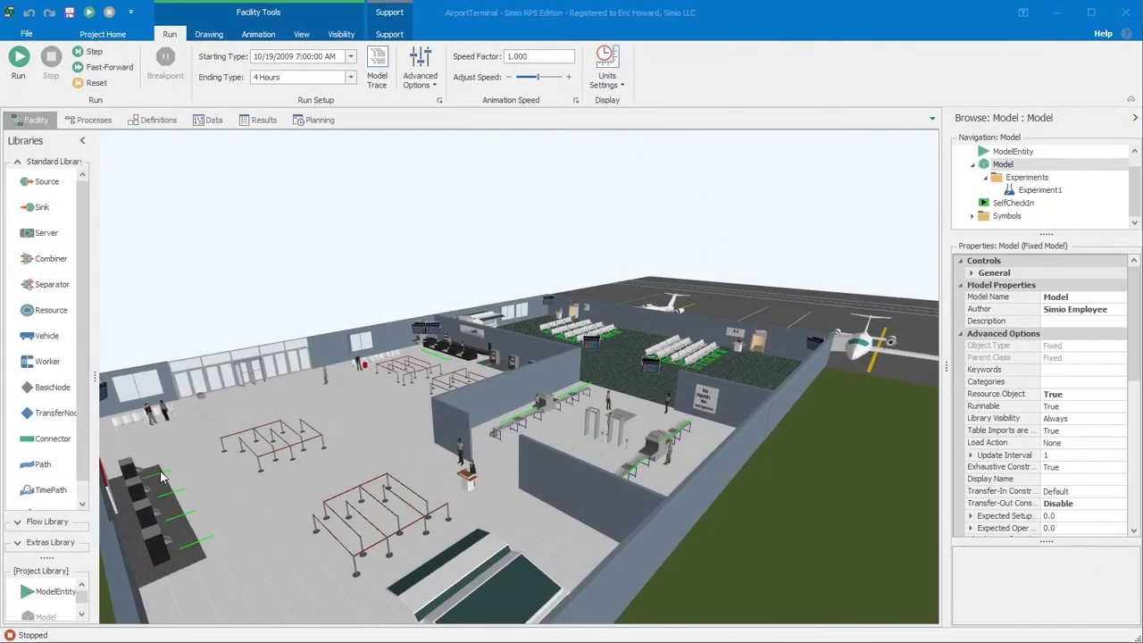
Step: Select the SelfCheckIn1 processing queue and bring up its context menu
left_click(158, 480)
right_click(158, 480)
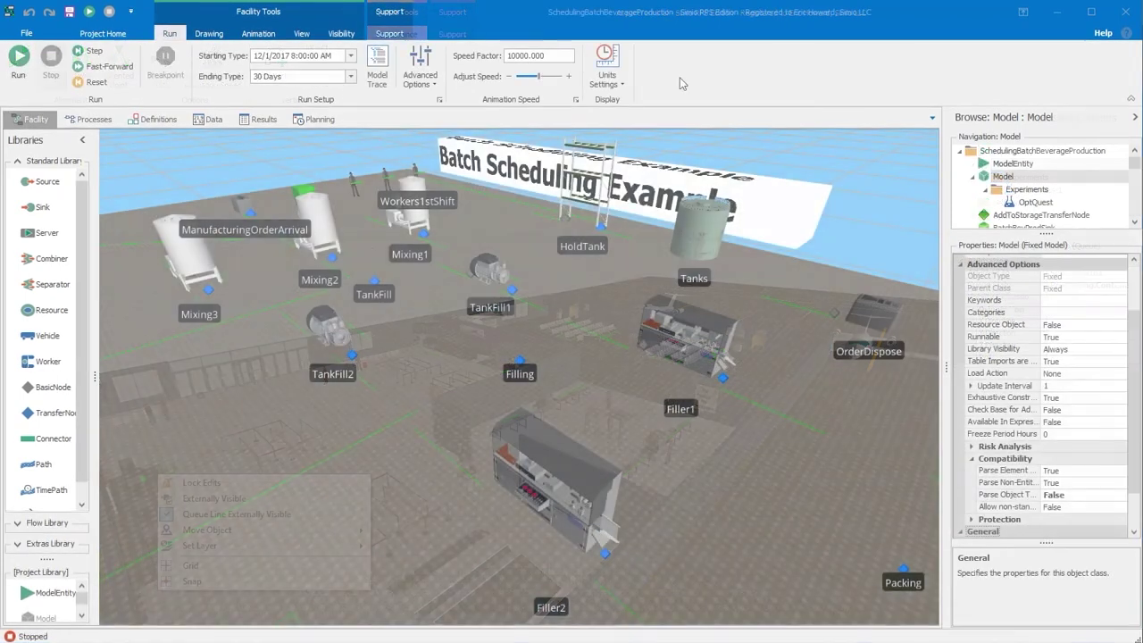
Step: Show the Drawing tools and the Color choices for decorating the batch scheduling model
left_click(208, 35)
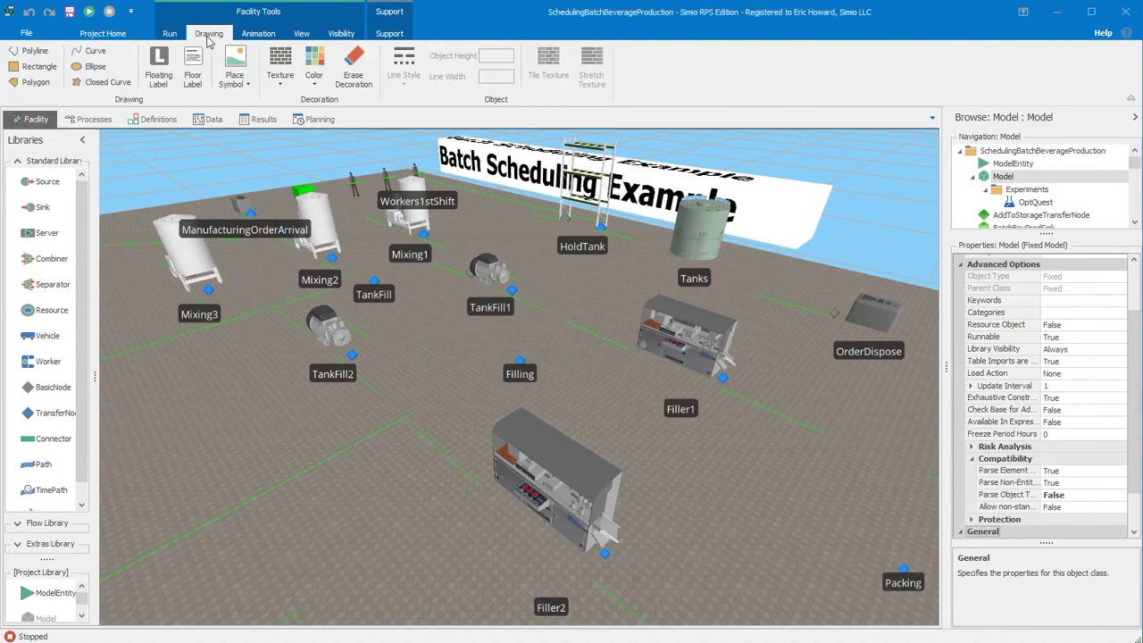
left_click(314, 84)
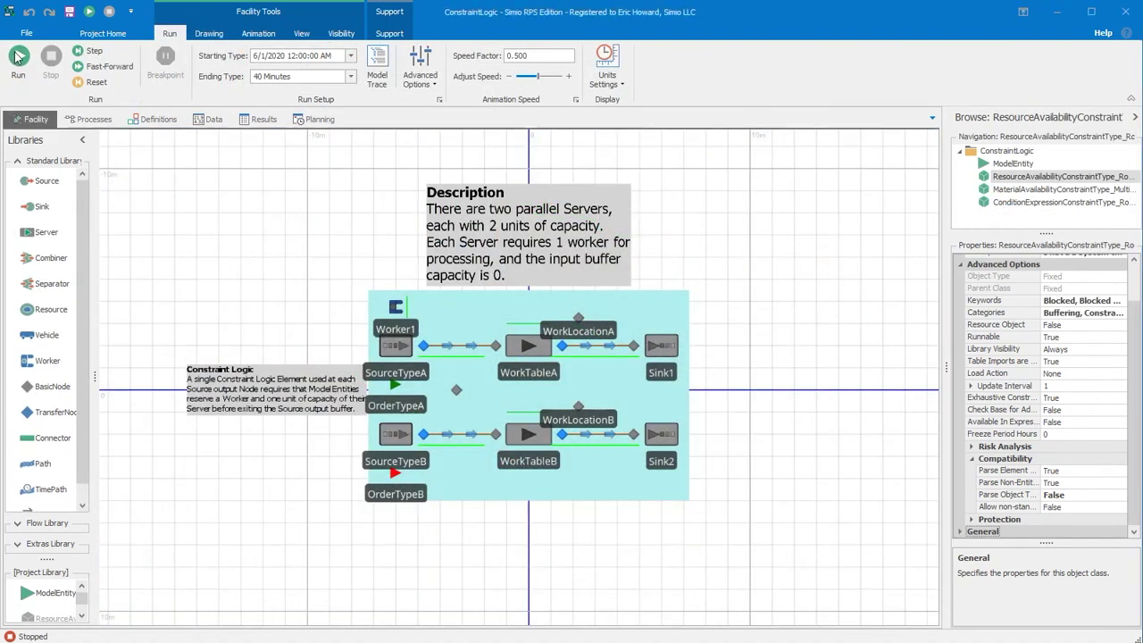
Step: Run the ConstraintLogic model so entities flow to WorkTableA and WorkTableB
left_click(17, 56)
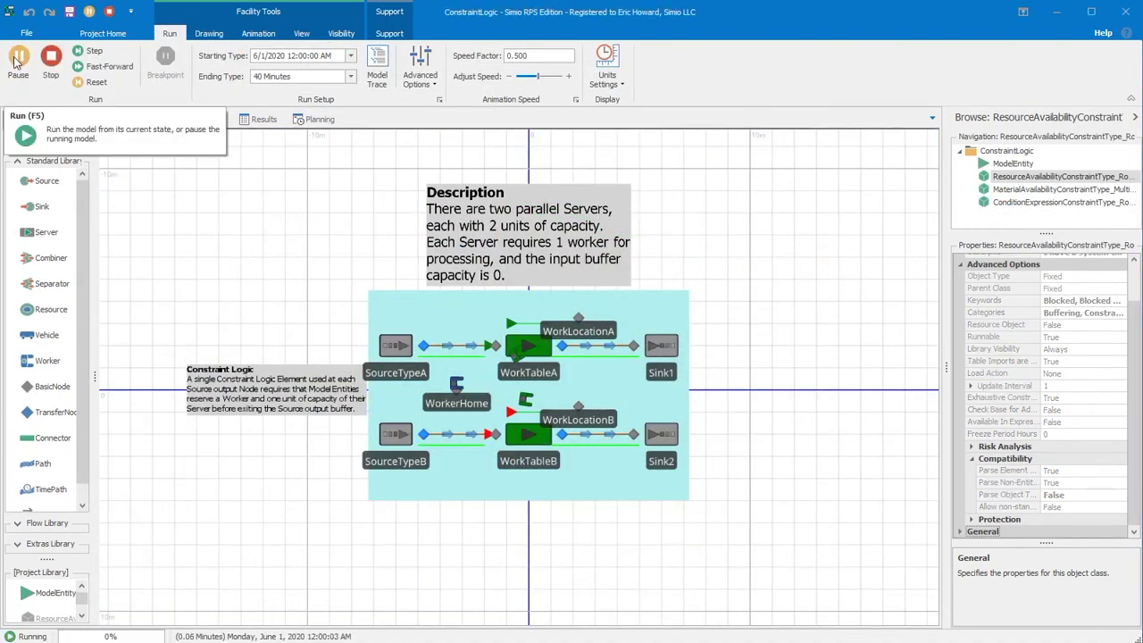